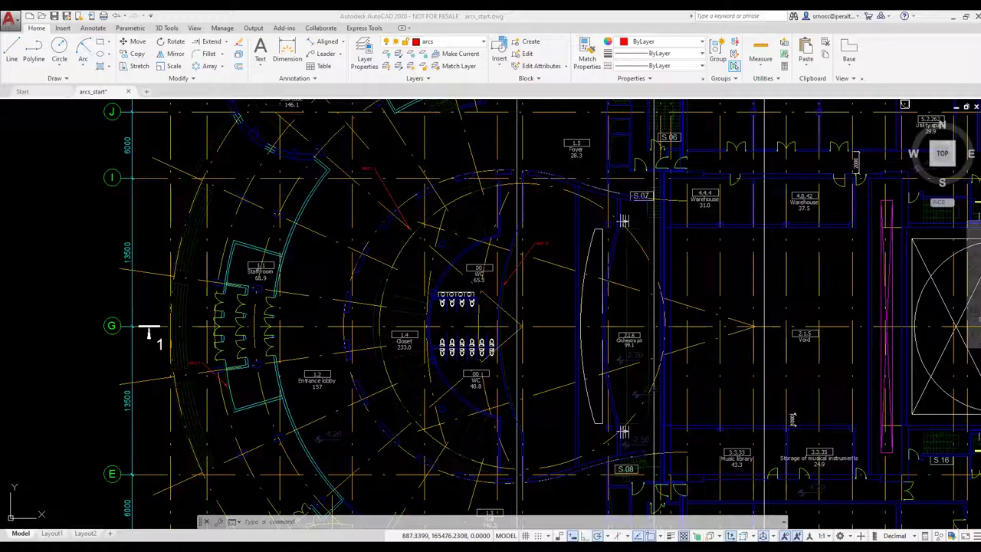
Show the list of arc construction methods from the Draw panel's Arc dropdown.
click(83, 68)
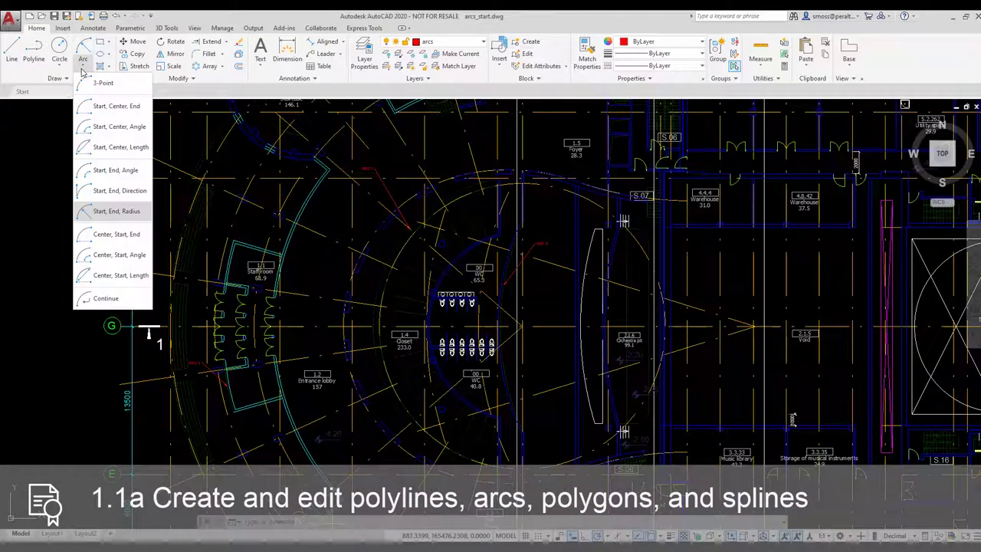
Draw a Start-End-Radius arc of radius 13600 around the left side of the Closet and WC rooms.
click(122, 212)
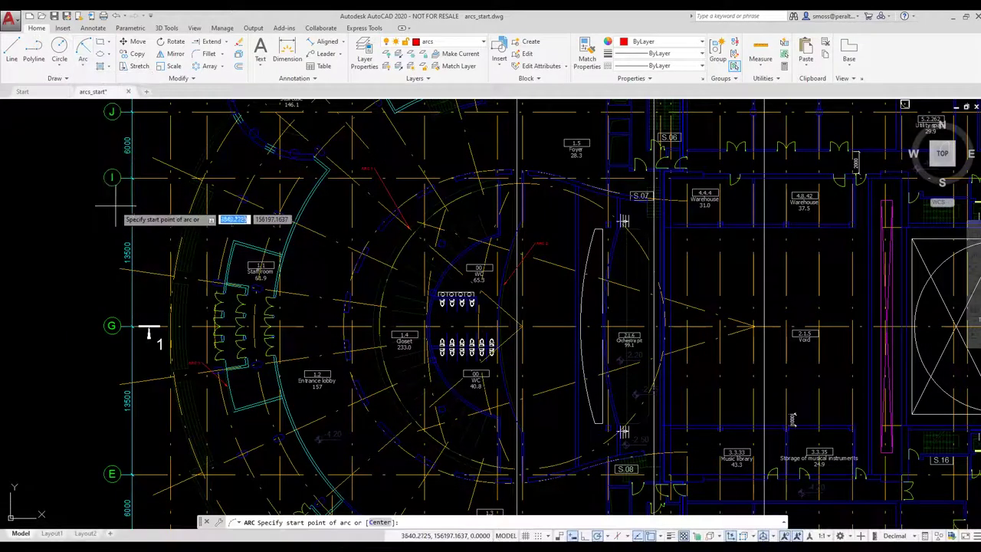
scroll(504, 180, up, 4)
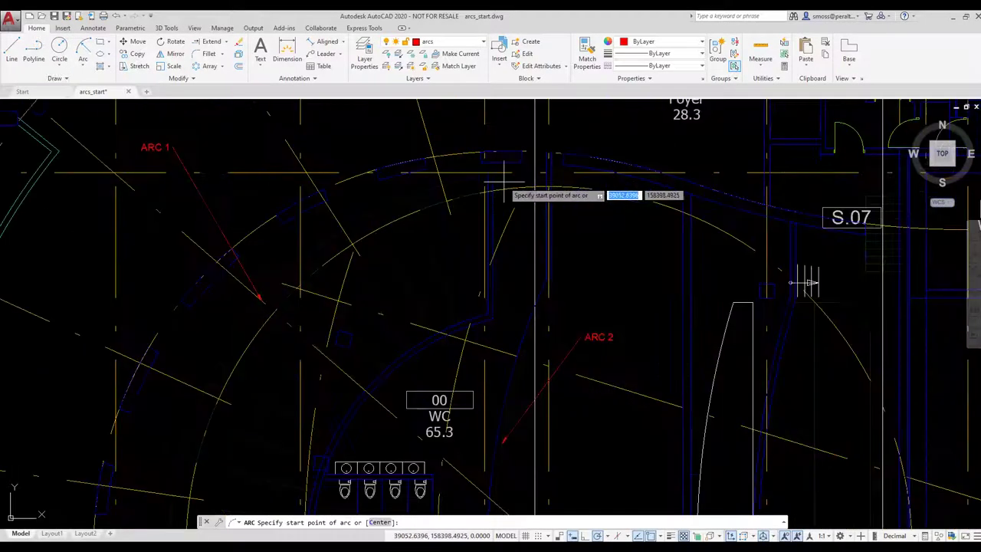
click(495, 174)
click(486, 173)
scroll(388, 256, down, 2)
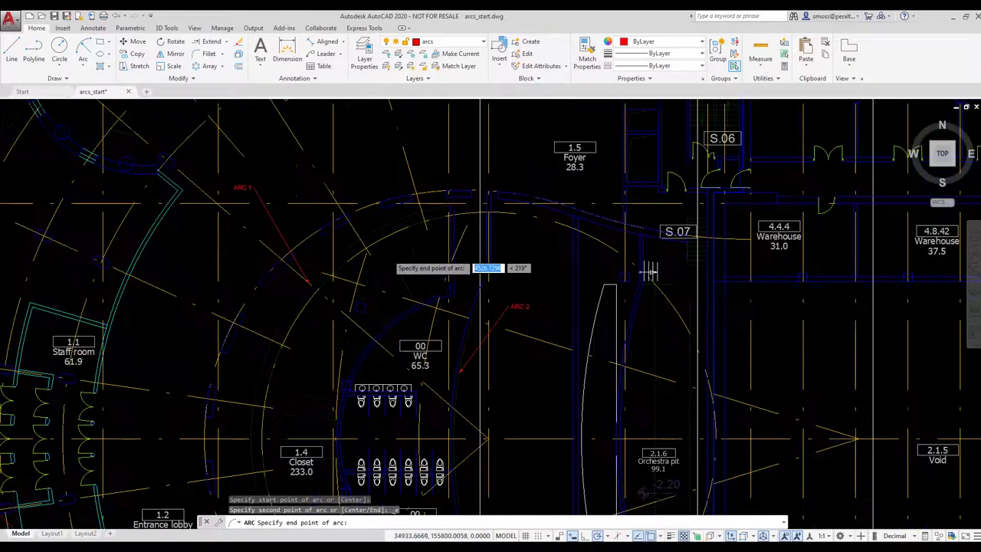
scroll(364, 302, down, 5)
scroll(368, 302, up, 7)
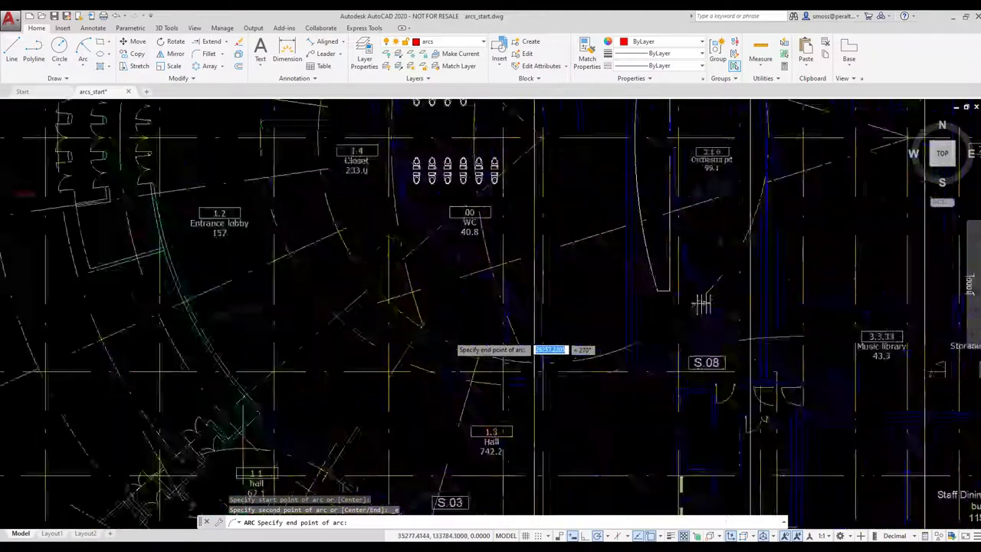
scroll(449, 340, up, 2)
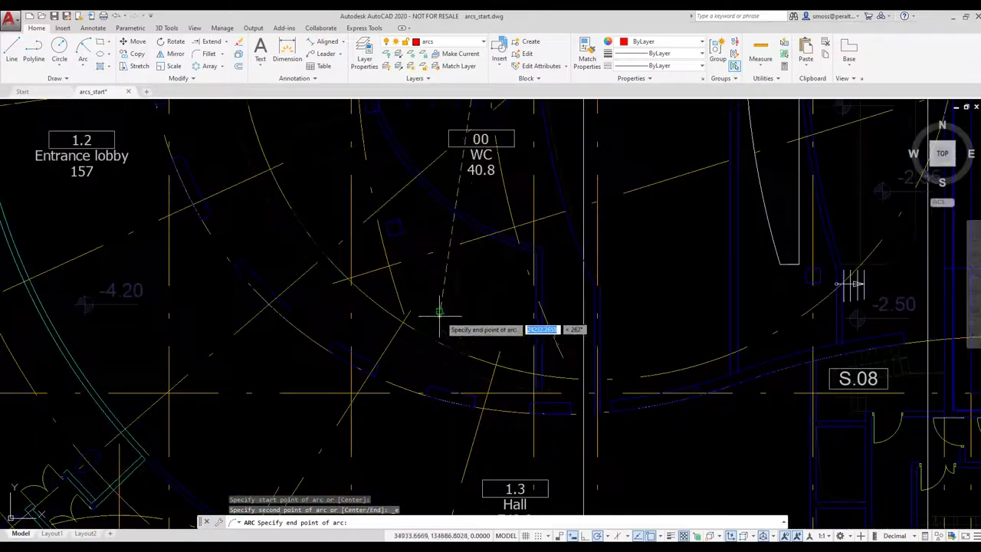
click(541, 391)
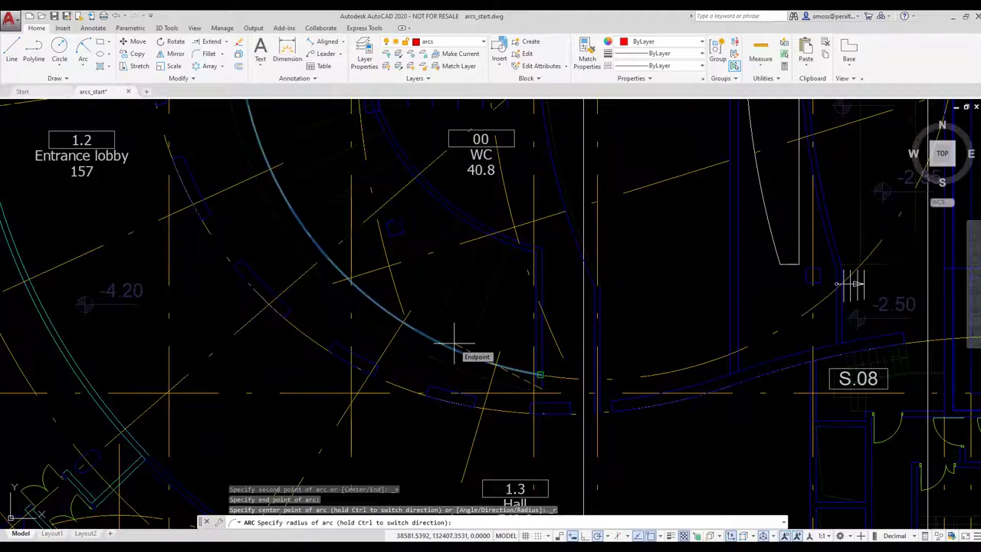
text(13600)
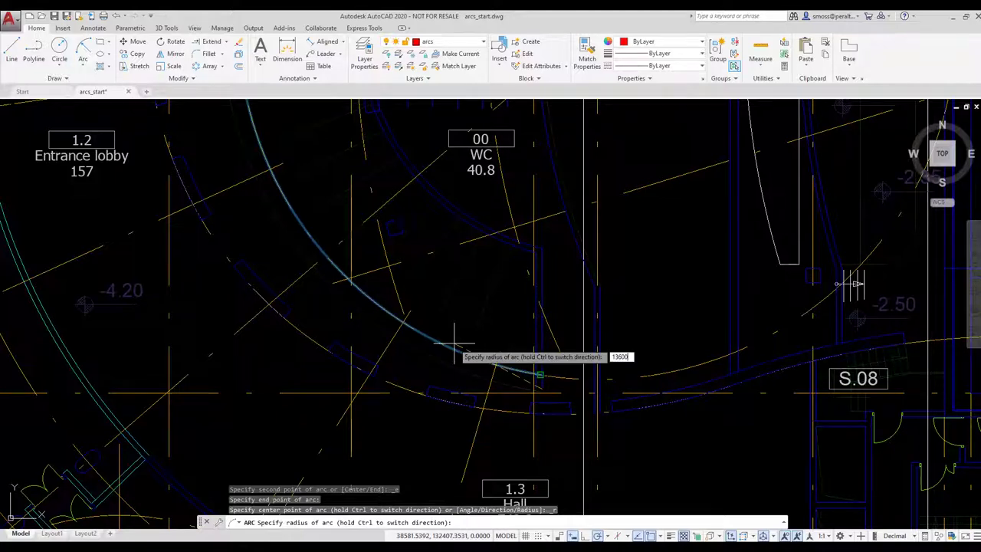
key(Return)
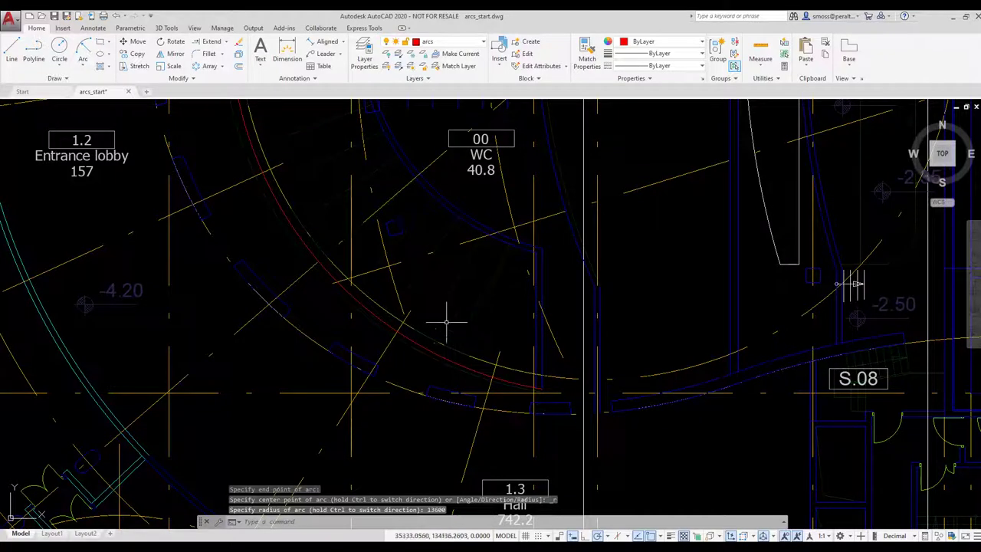
scroll(441, 314, down, 2)
middle_drag(422, 302, 429, 434)
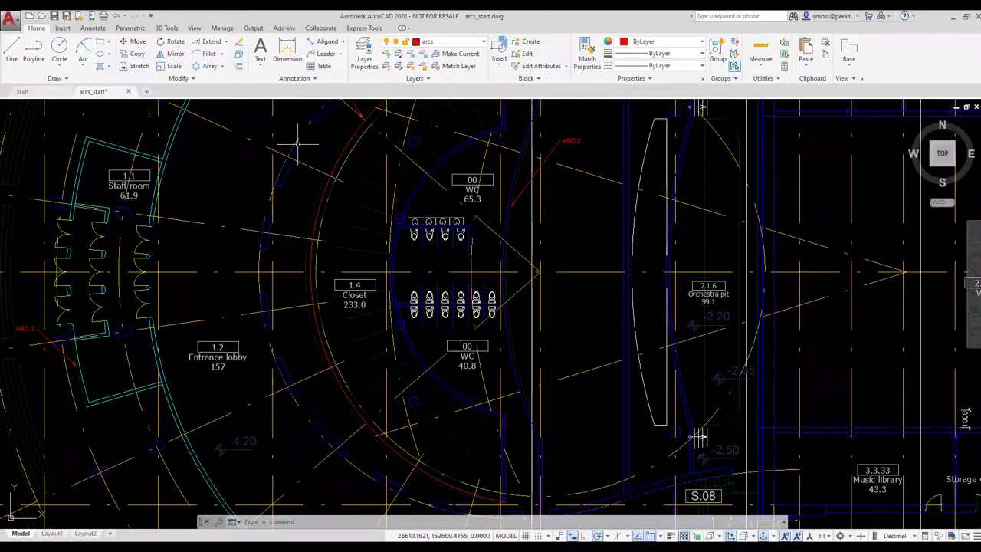
Offset the red arc through a picked point near the ARC 1 marker.
middle_drag(297, 144, 296, 247)
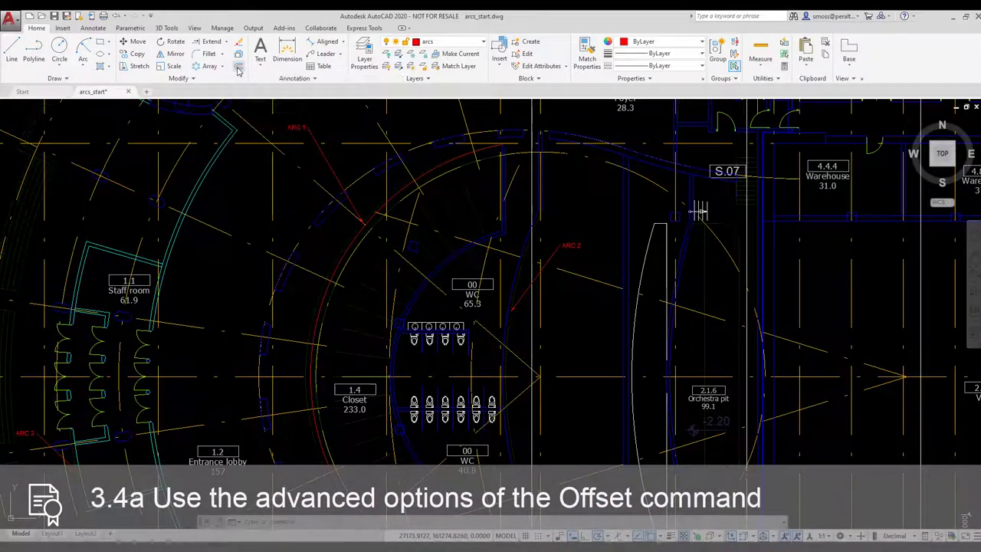
click(238, 69)
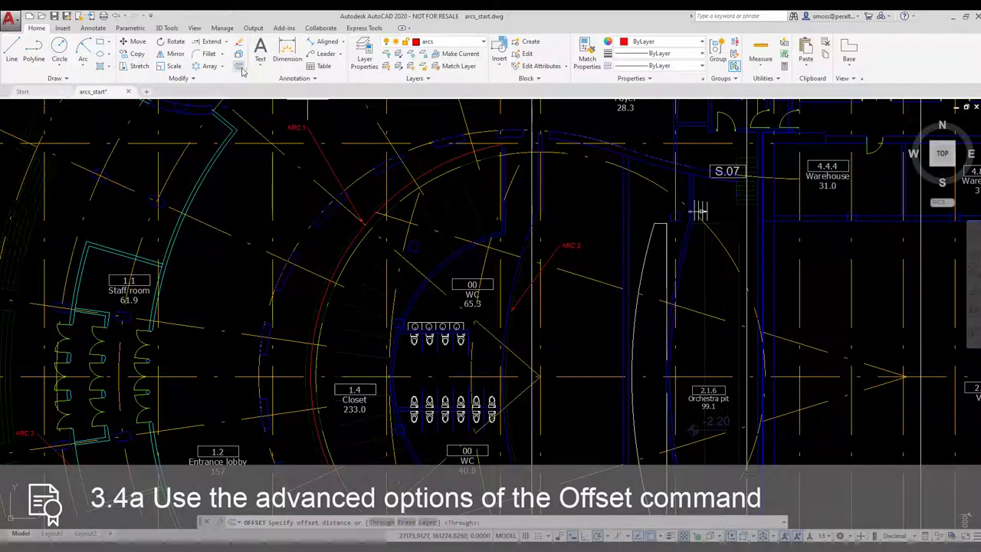
right_click(453, 173)
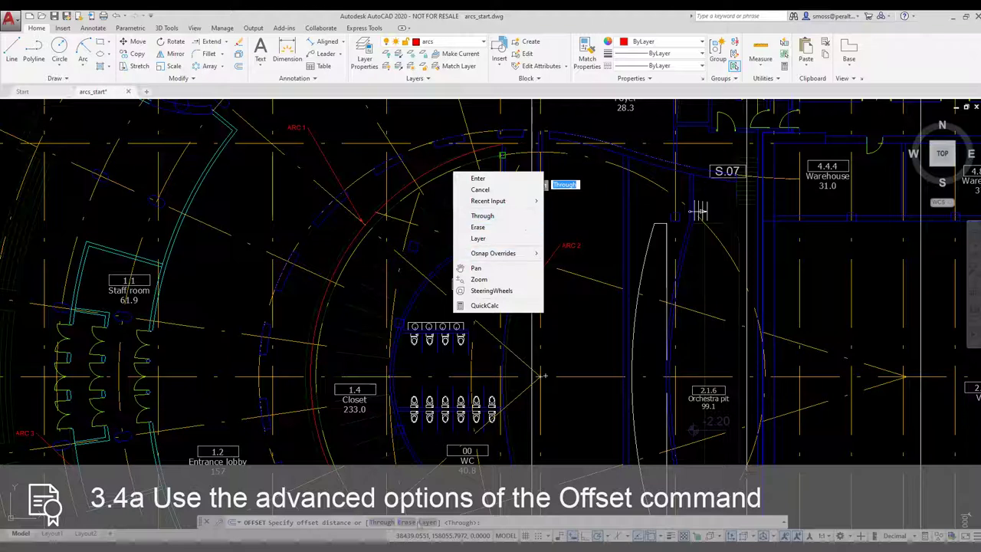
click(482, 215)
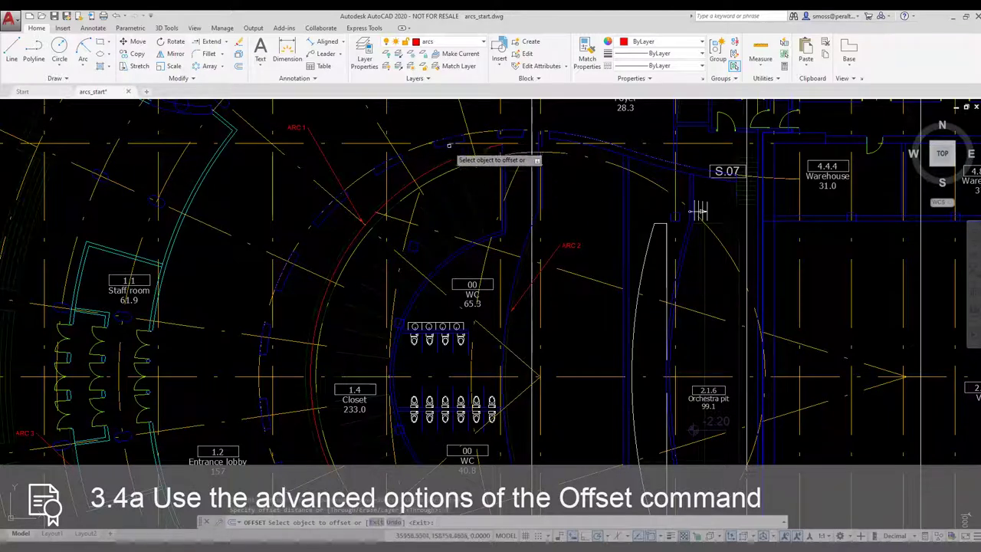
scroll(450, 143, up, 3)
click(402, 218)
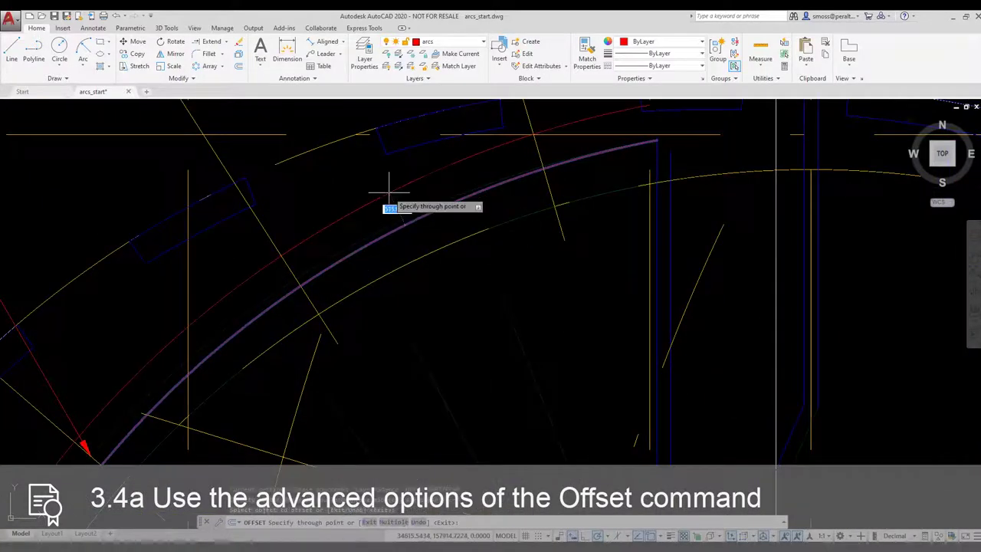
click(656, 139)
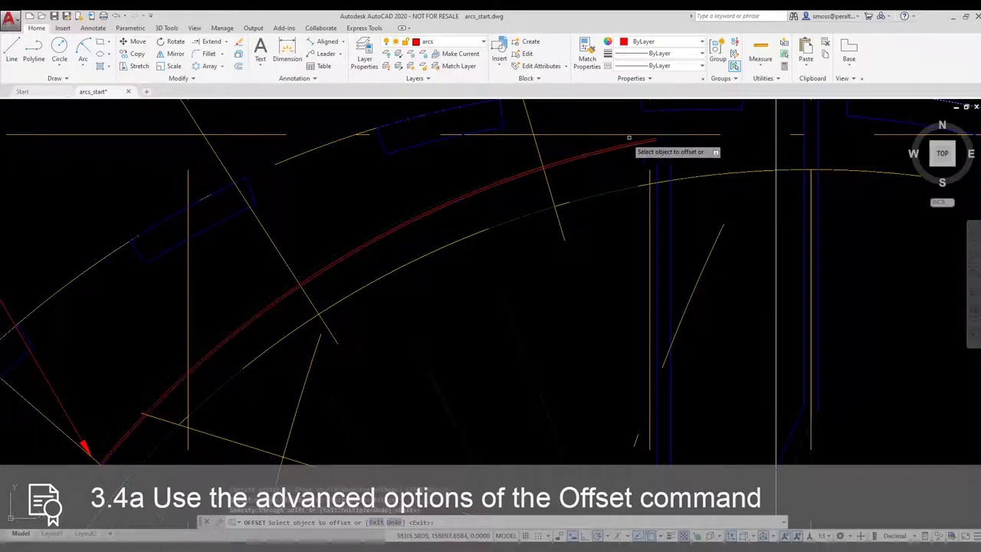
right_click(392, 242)
click(410, 248)
scroll(417, 244, down, 3)
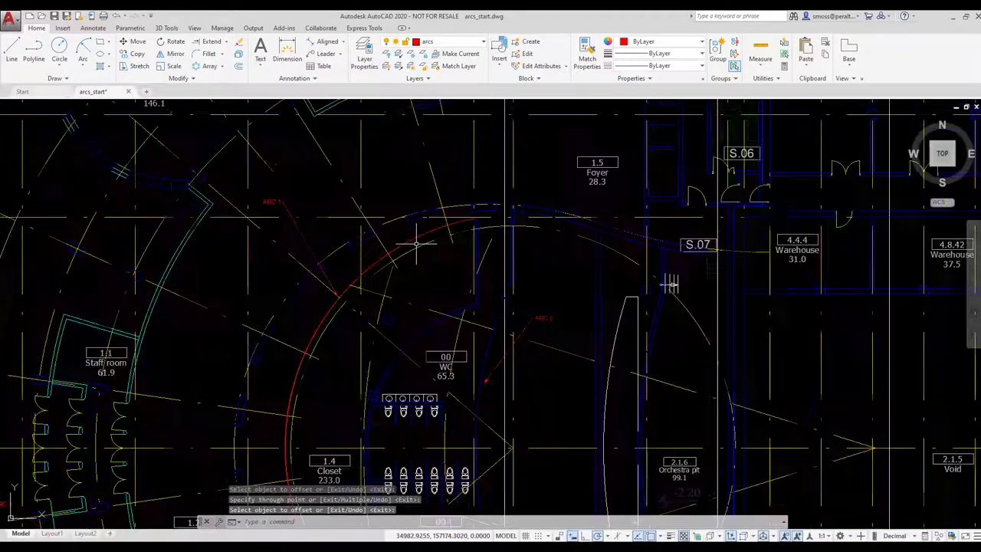
Draw a Start-End-Angle arc at ARC 2 beside the WC rooms with a 49° included angle.
mouse_move(496, 276)
middle_down()
mouse_move(373, 146)
mouse_move(325, 149)
middle_up()
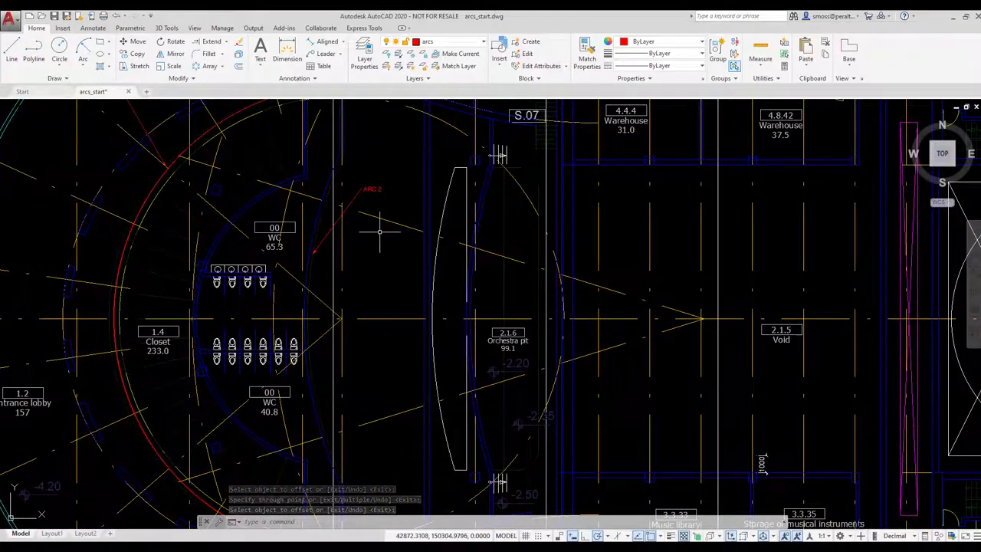
click(82, 69)
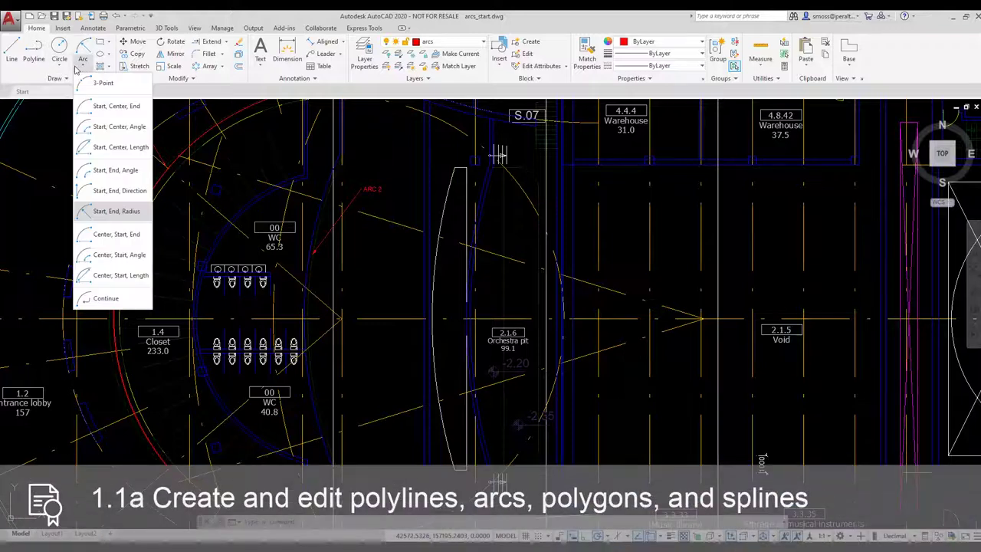
click(106, 171)
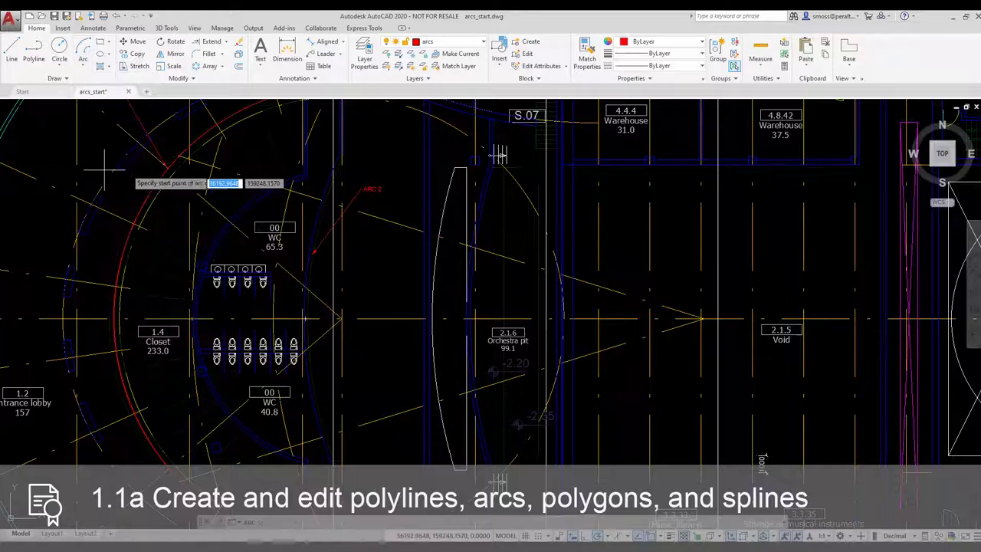
scroll(345, 165, up, 2)
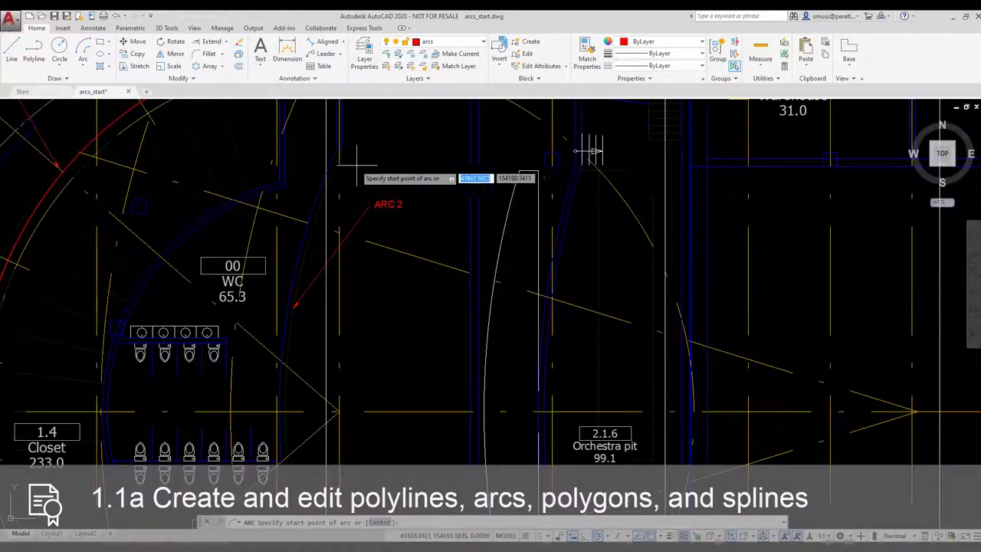
middle_drag(379, 307, 382, 172)
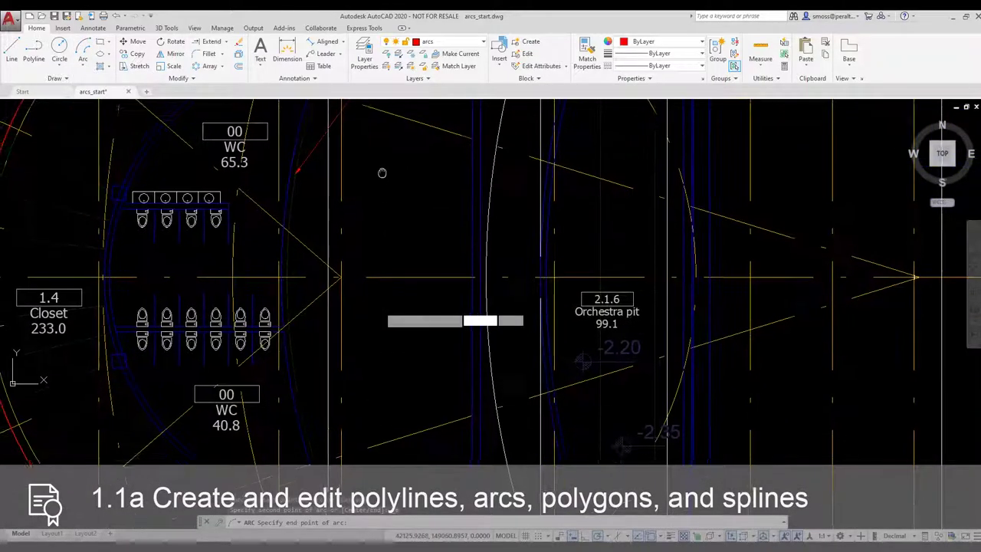
scroll(387, 364, down, 5)
scroll(379, 413, up, 3)
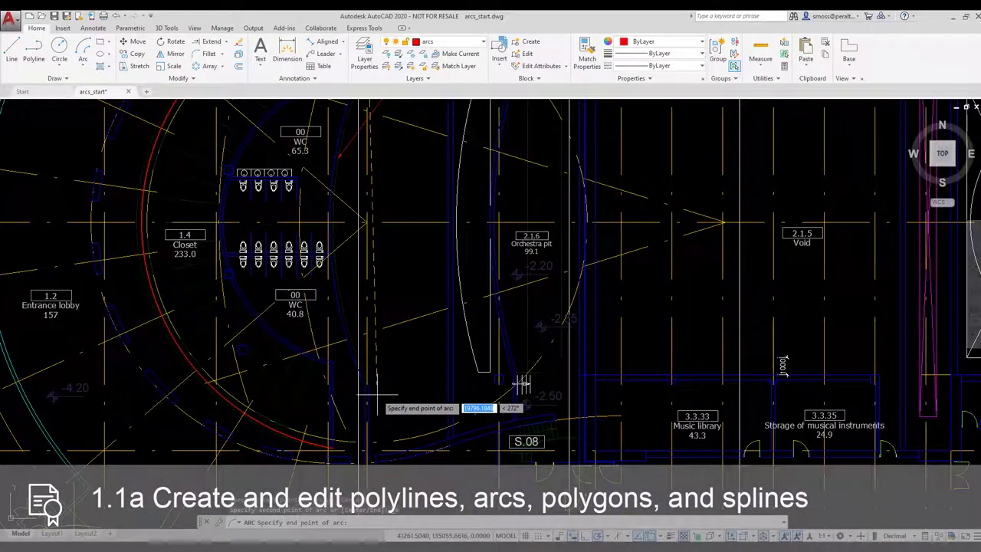
click(369, 385)
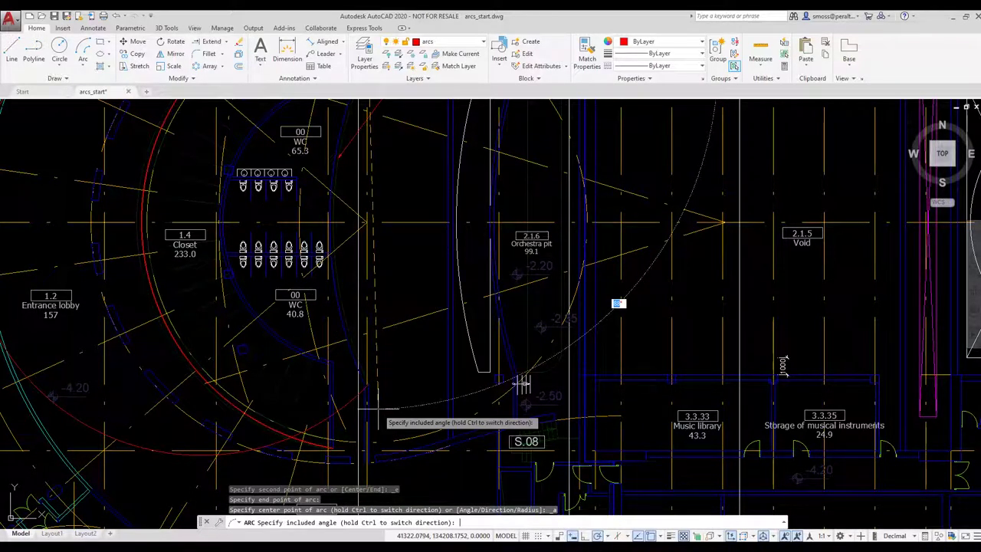
text(49)
key(Return)
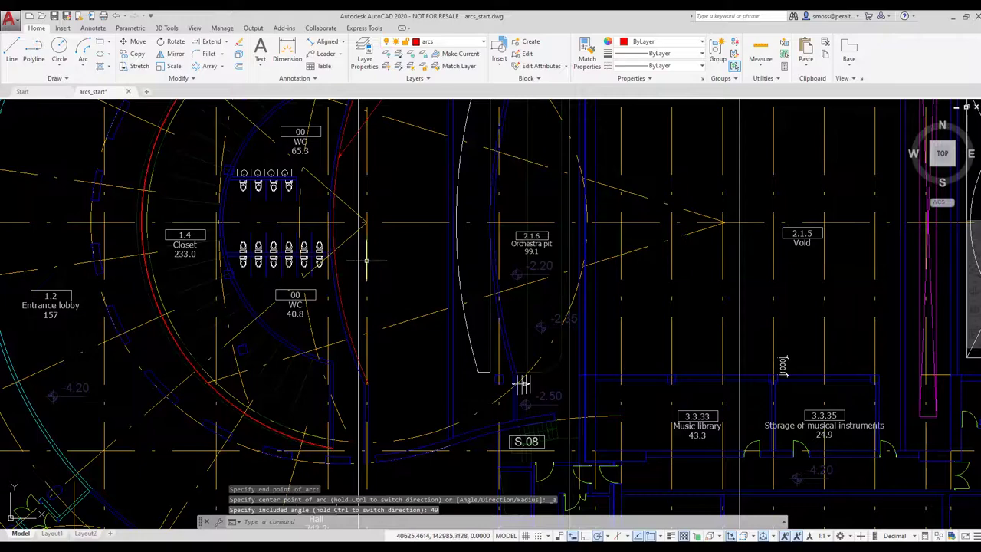
scroll(460, 398, down, 2)
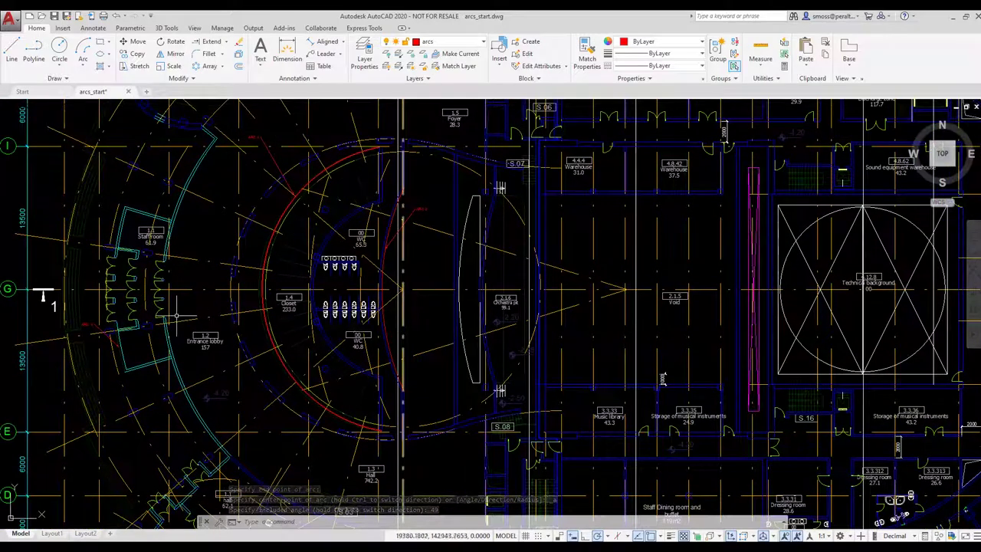
Draw a Start-End-Direction arc at ARC 3 from the polyline corner along the wall west of the Entrance lobby.
middle_drag(156, 344, 335, 348)
scroll(285, 350, up, 4)
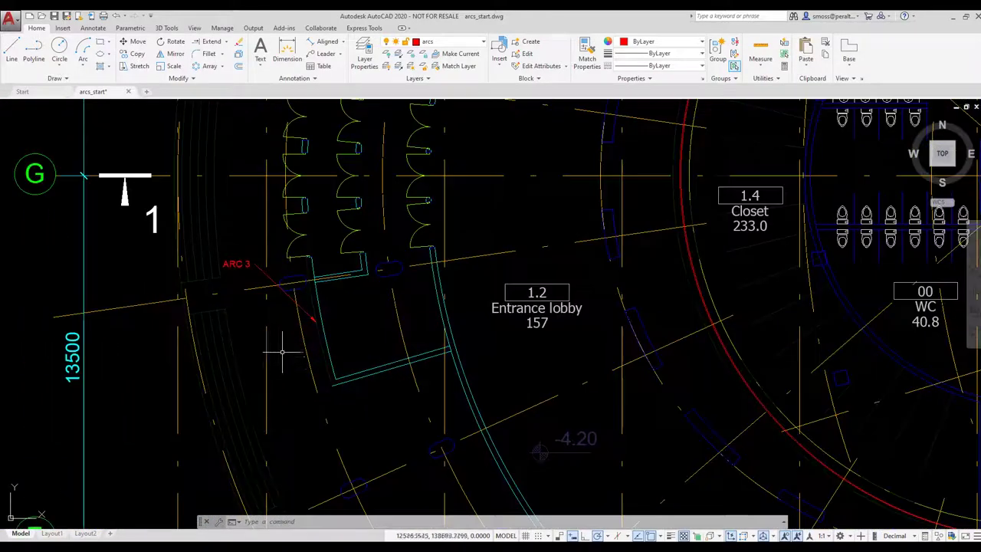
scroll(285, 350, up, 2)
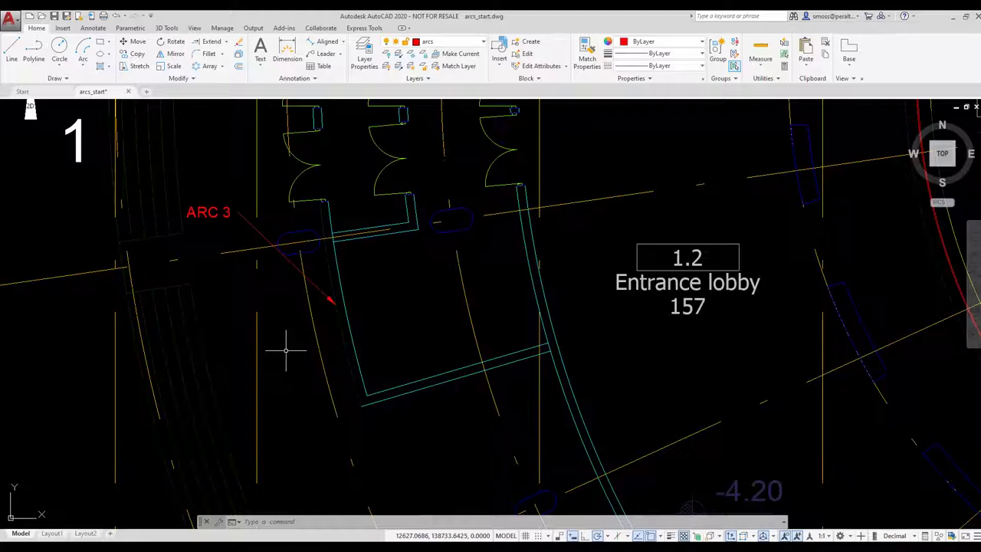
click(83, 67)
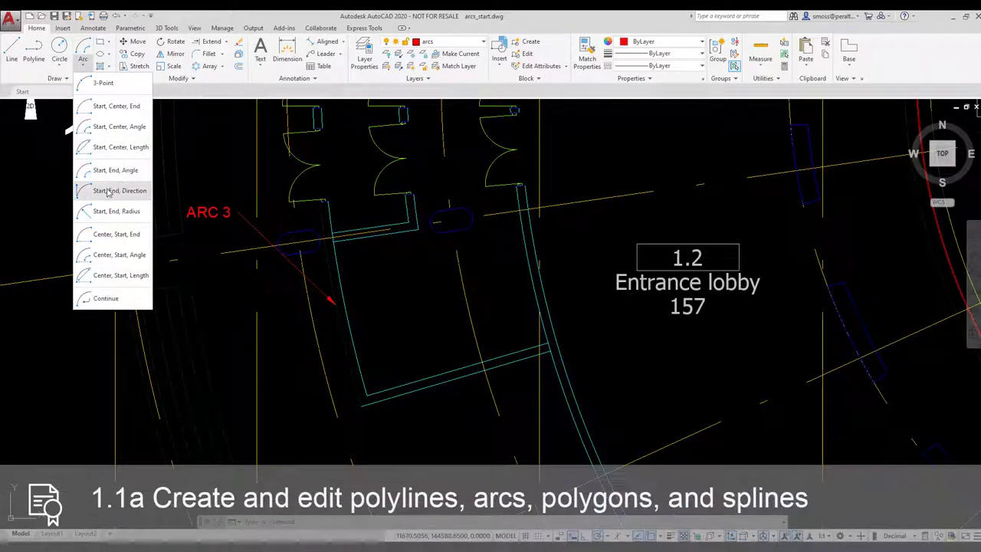
click(118, 191)
click(361, 403)
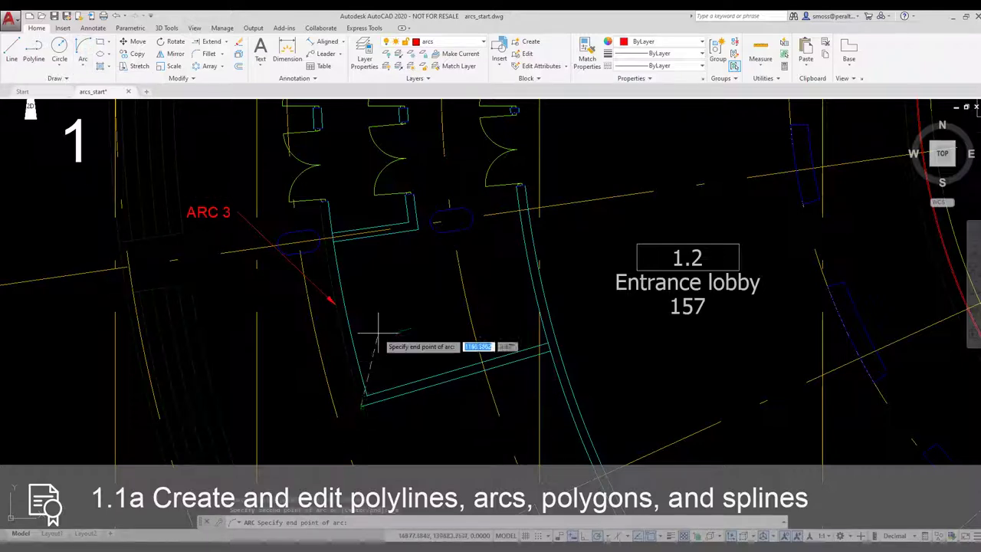
click(335, 305)
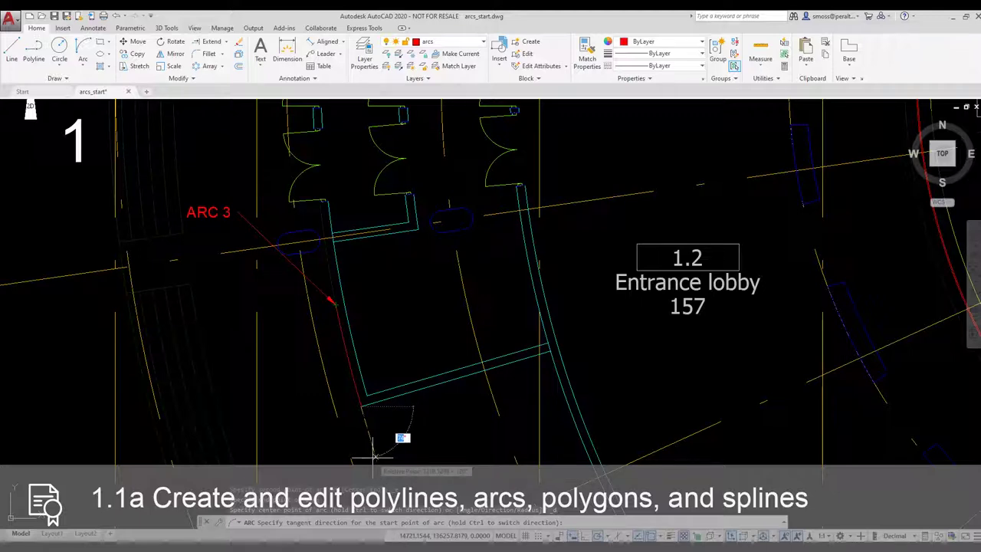
key(Escape)
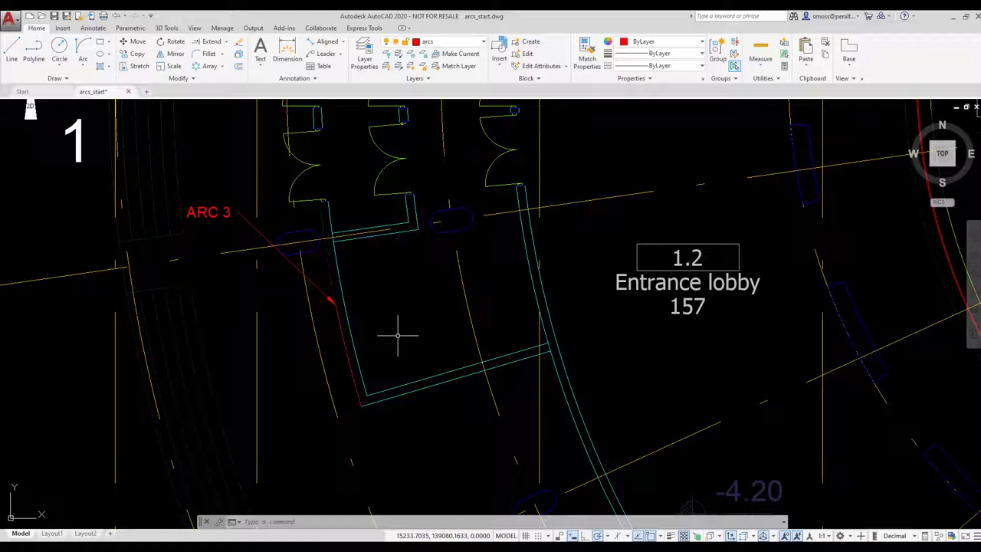
click(189, 79)
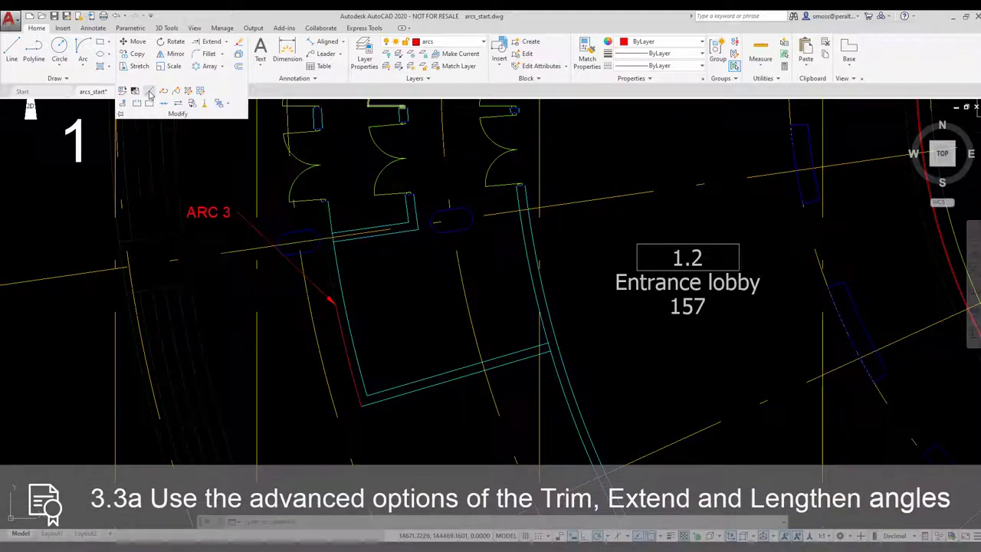
Dynamically lengthen the ARC 3 arc so it reaches the upper wall corner.
click(151, 92)
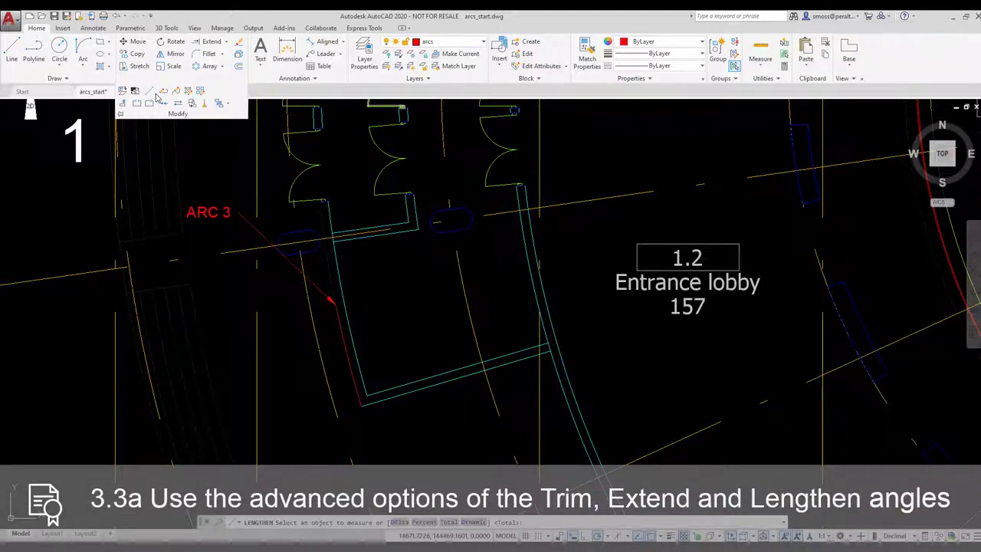
right_click(385, 271)
click(418, 340)
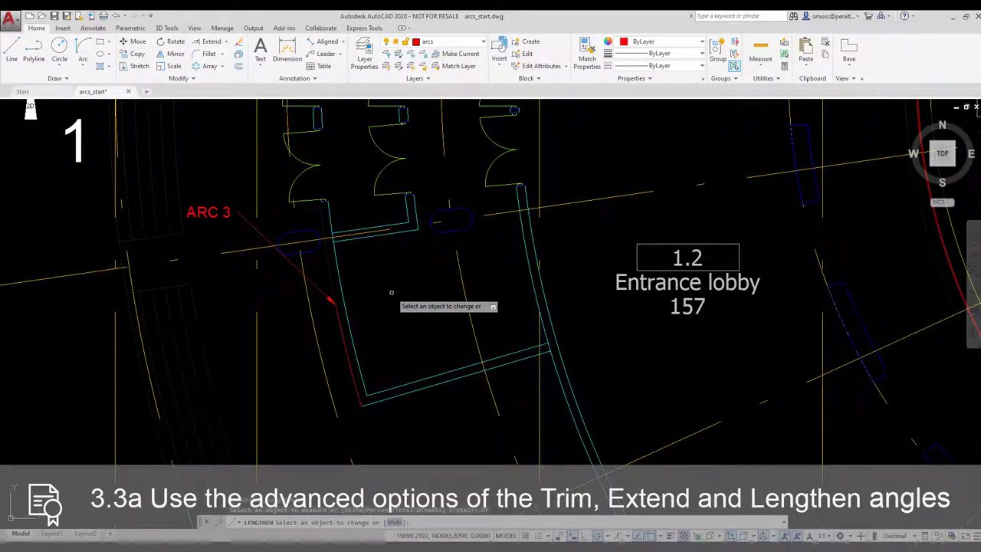
click(340, 326)
click(333, 304)
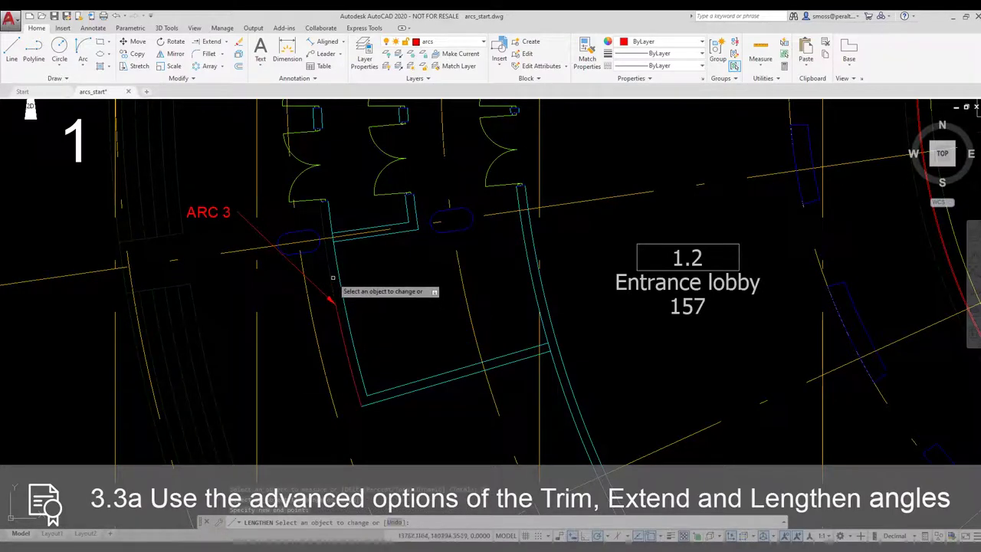
click(338, 319)
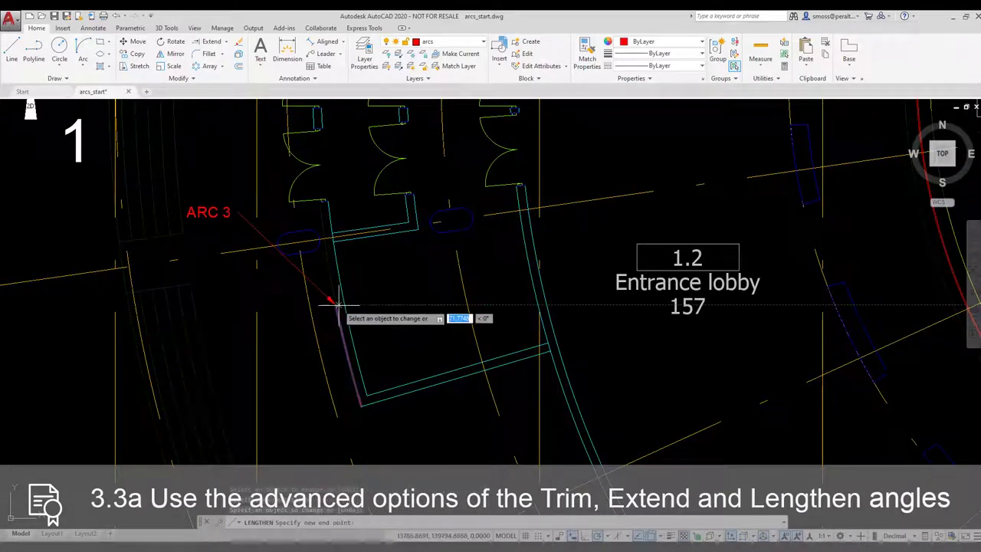
click(335, 304)
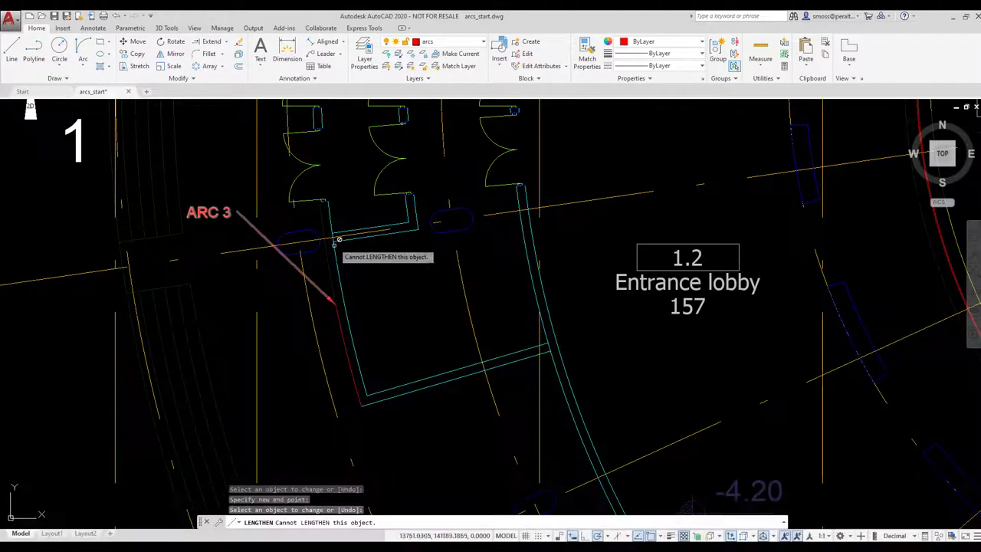
click(340, 325)
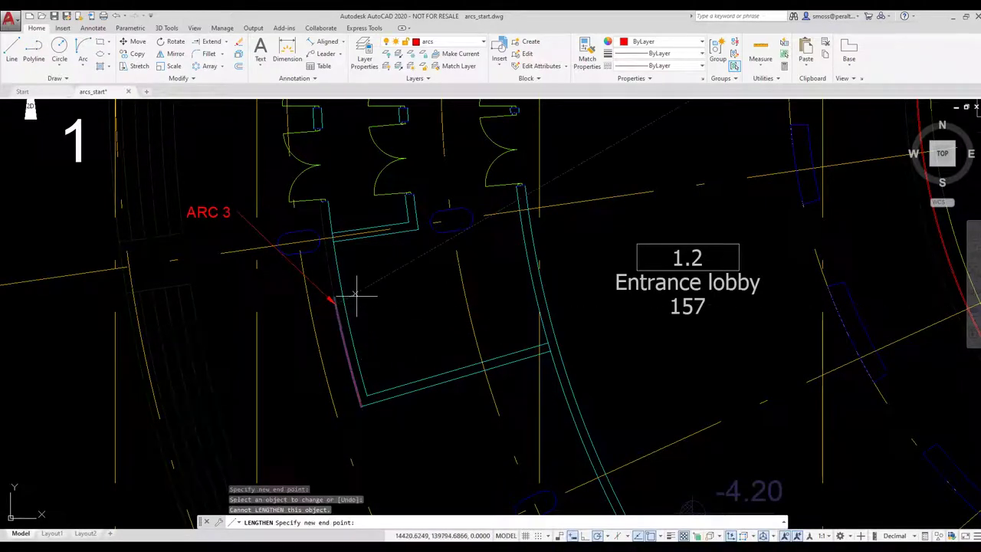
click(323, 202)
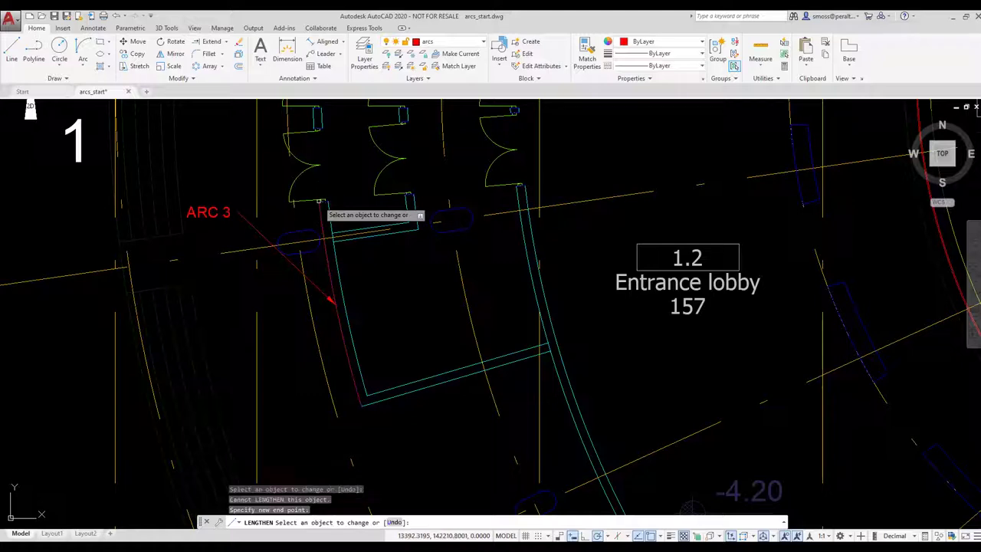
right_click(352, 201)
click(362, 206)
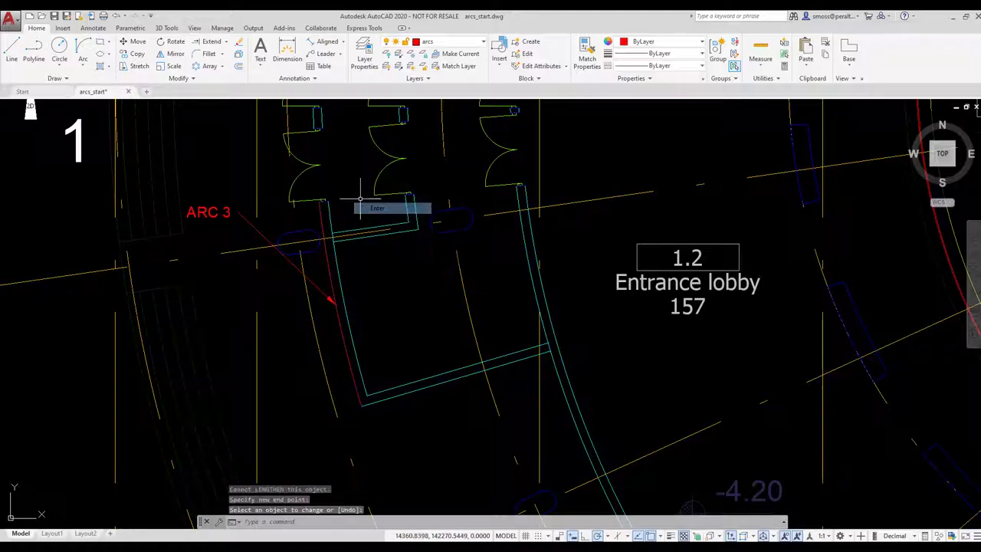